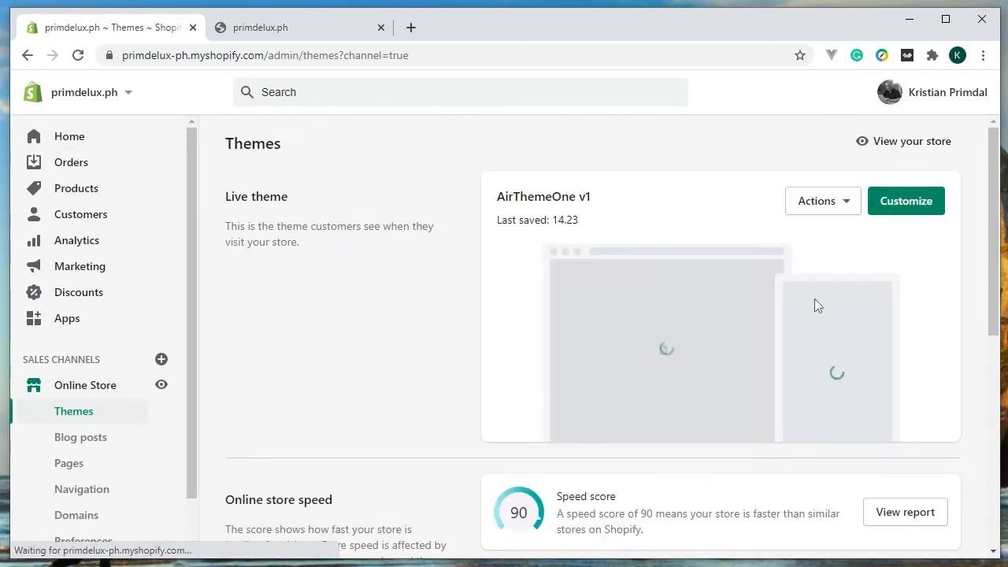
Open the live AirThemeOne v1 theme for customizing and browse the section types that can be added to the home page.
left_click(918, 206)
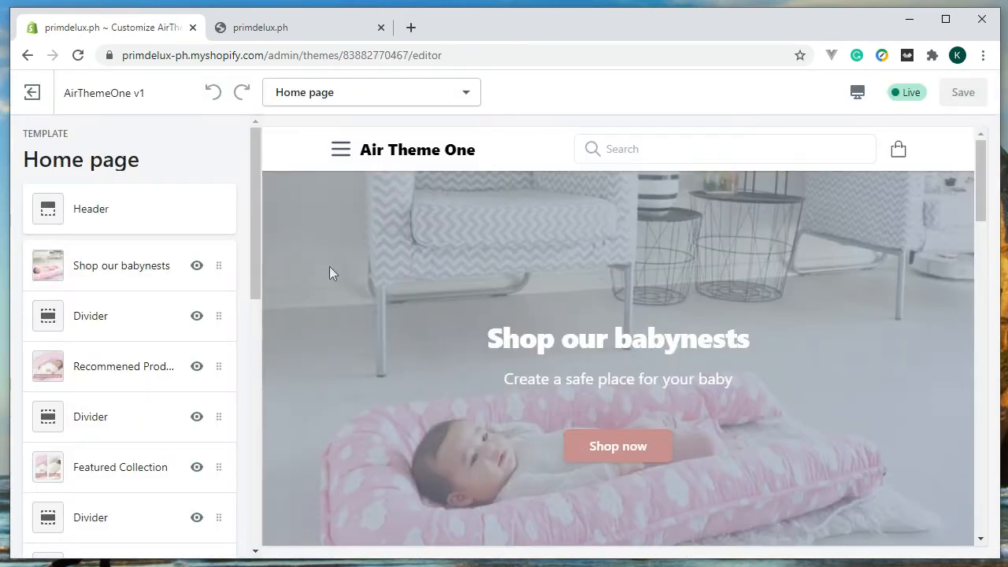
left_click_drag(250, 237, 251, 442)
left_click(84, 391)
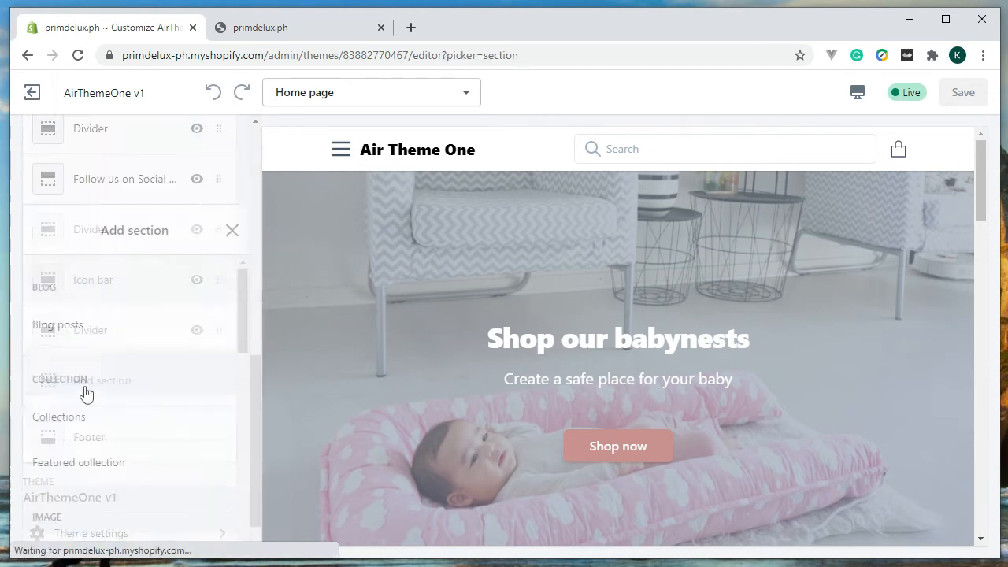
left_click_drag(247, 225, 244, 310)
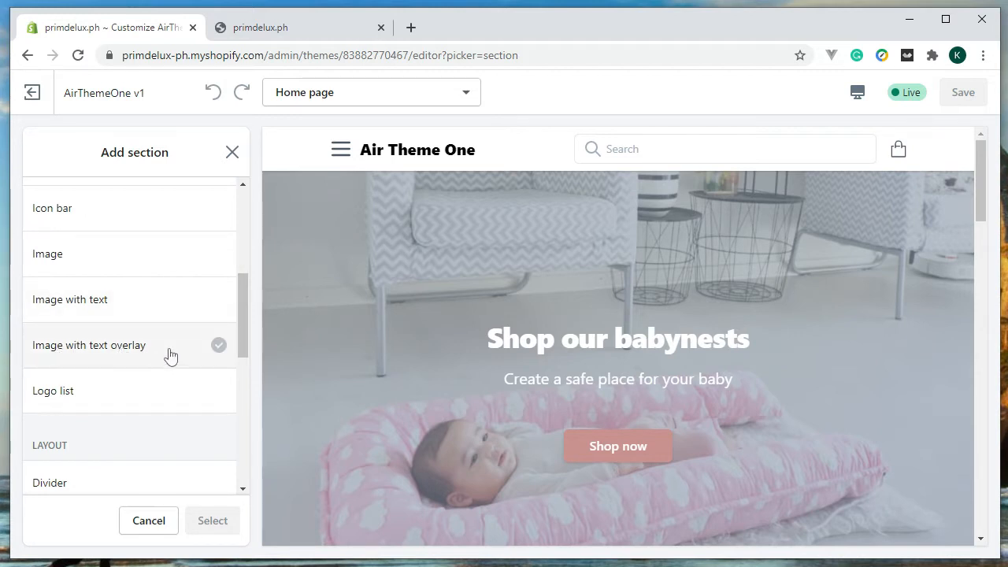
left_click(236, 155)
Open the settings of the "Shop our babynests" section on the home page.
left_click_drag(256, 400, 260, 138)
left_click(136, 253)
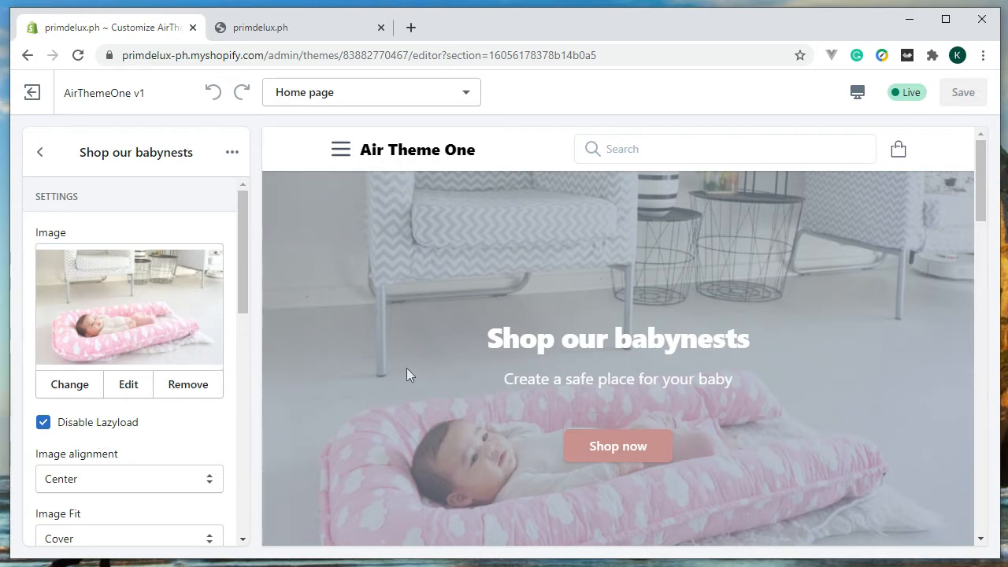
scroll(97, 313, "down", 2)
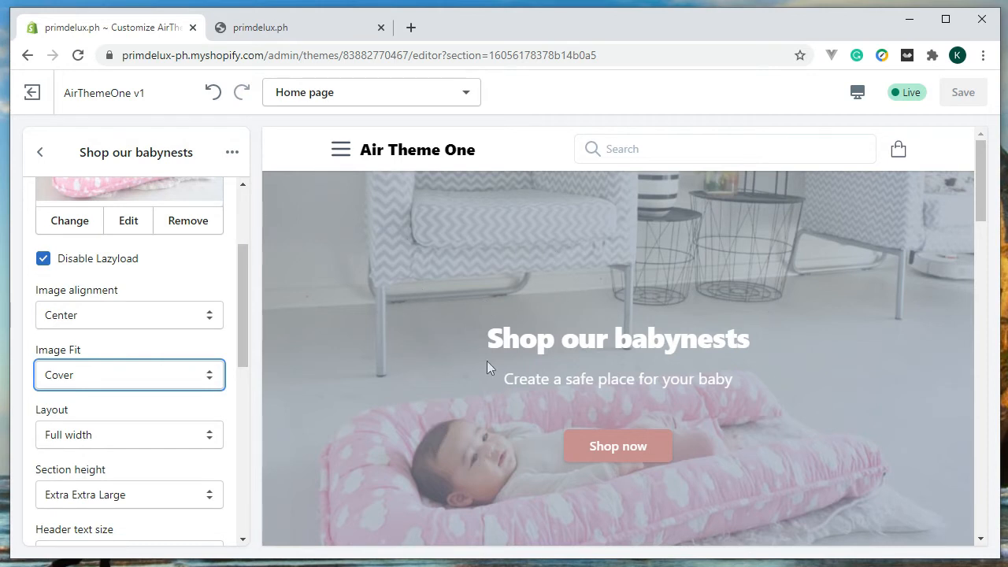
Review the options offered for the section's image fit and image alignment.
left_click(171, 382)
left_click(108, 378)
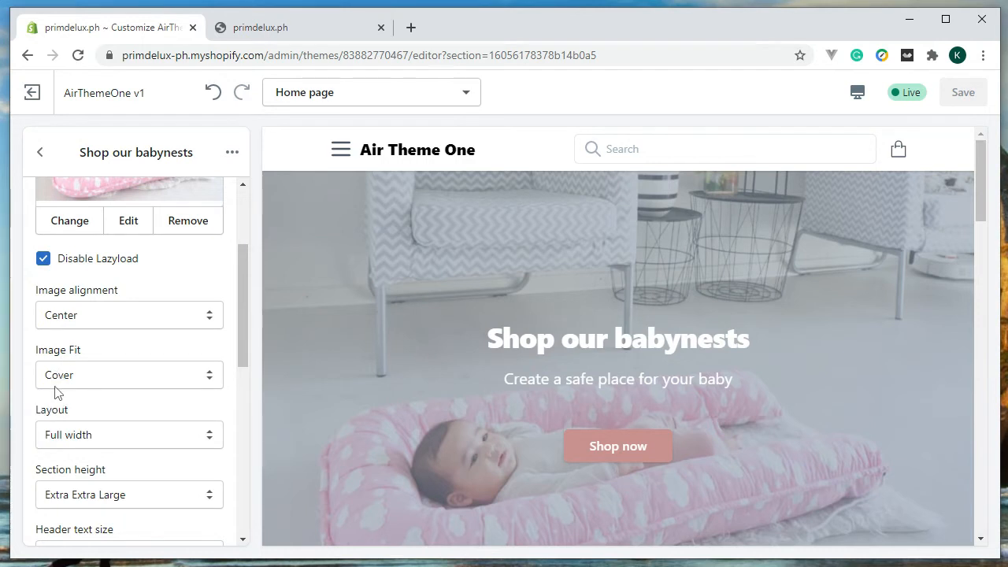
left_click(89, 316)
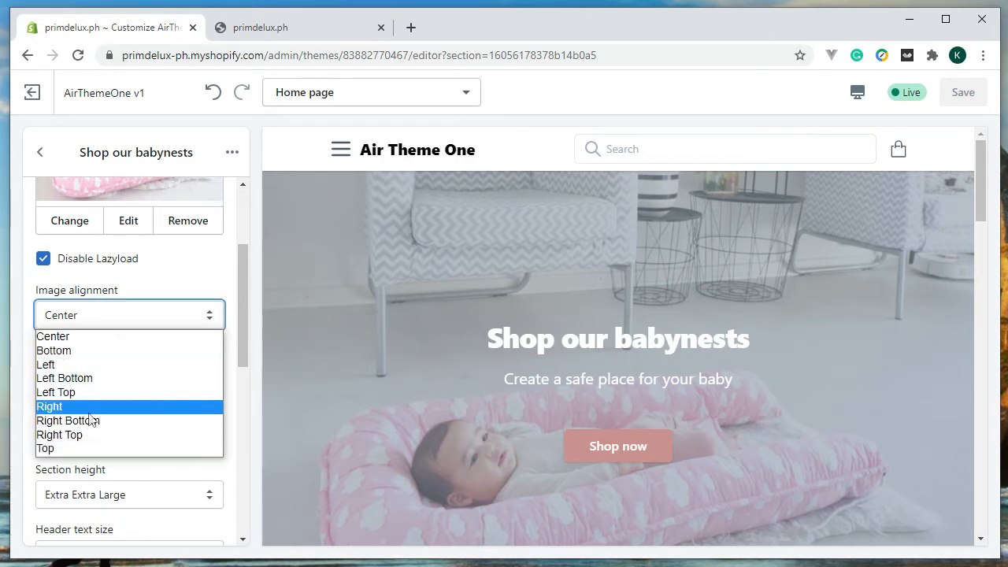
left_click(152, 286)
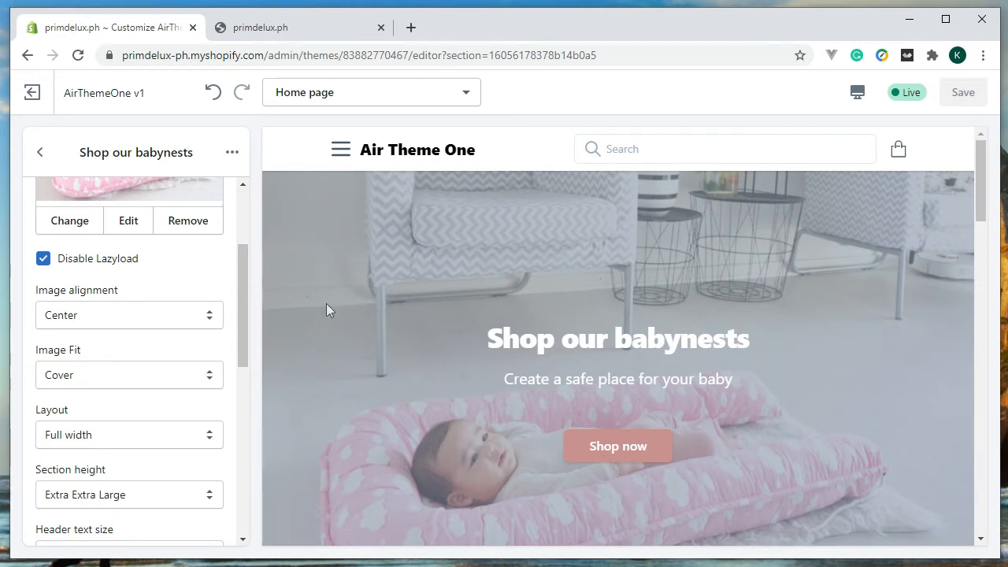
left_click(139, 370)
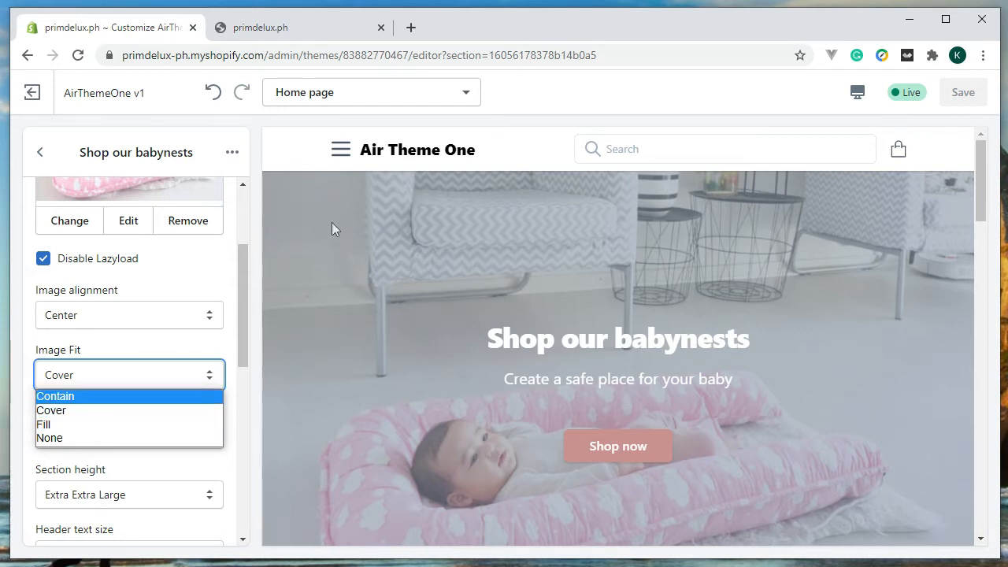
left_click(211, 350)
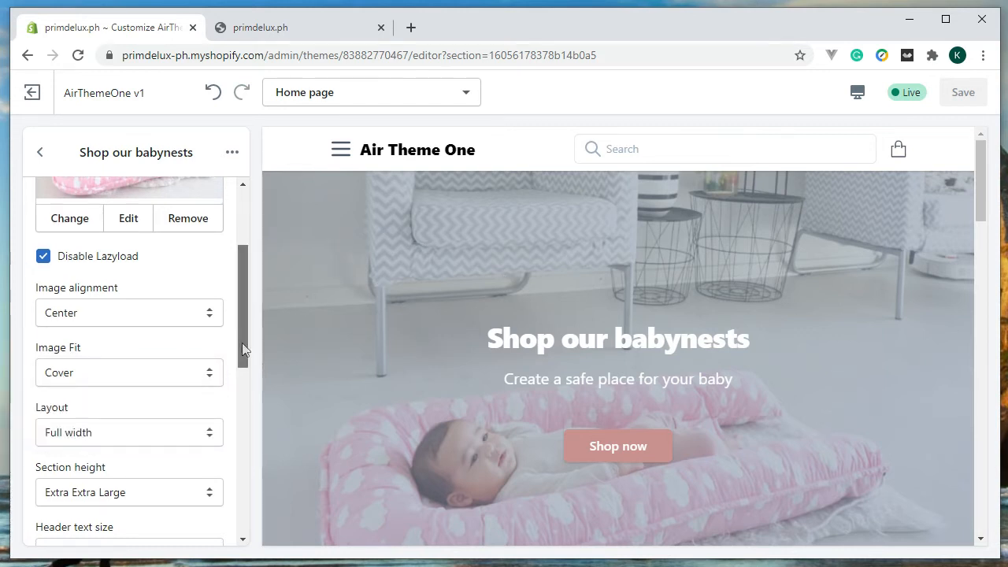
Set the babynests section's image fit to Fill and its section height to Extra Small.
scroll(236, 347, "down", 1)
left_click(131, 334)
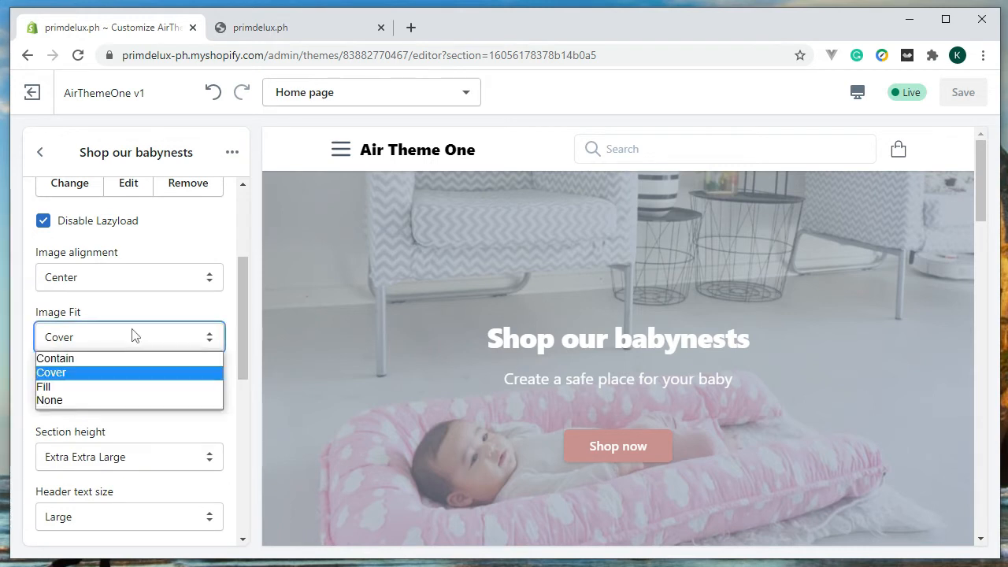
left_click(112, 389)
left_click(118, 459)
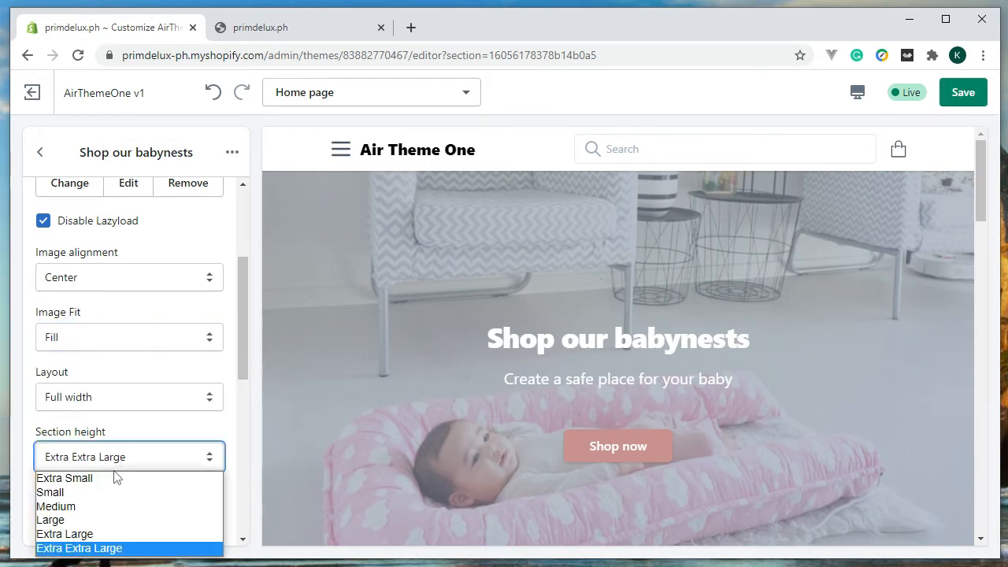
left_click(117, 481)
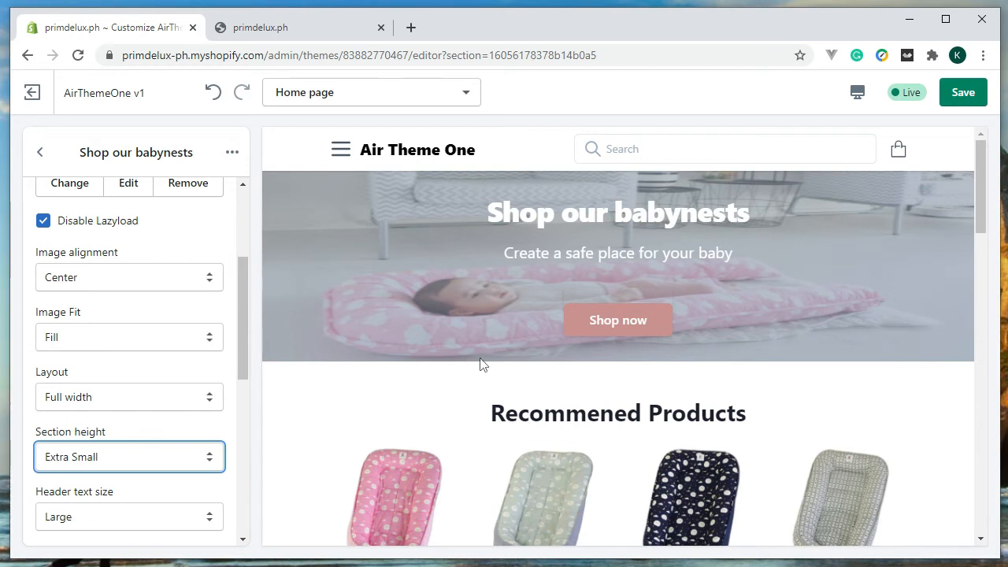
Set the babynests section's image fit to Cover and its image alignment to Bottom.
left_click(112, 347)
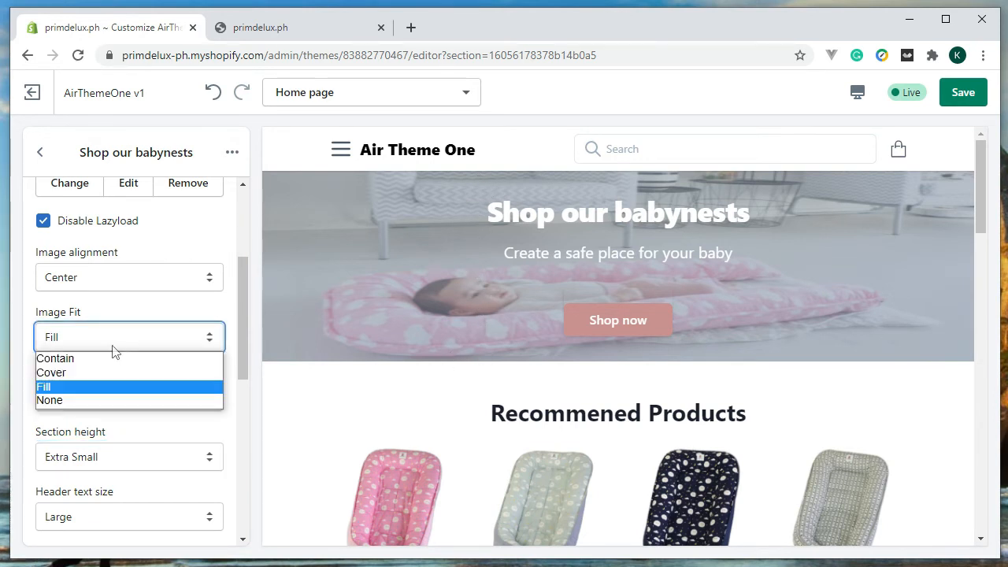
left_click(113, 374)
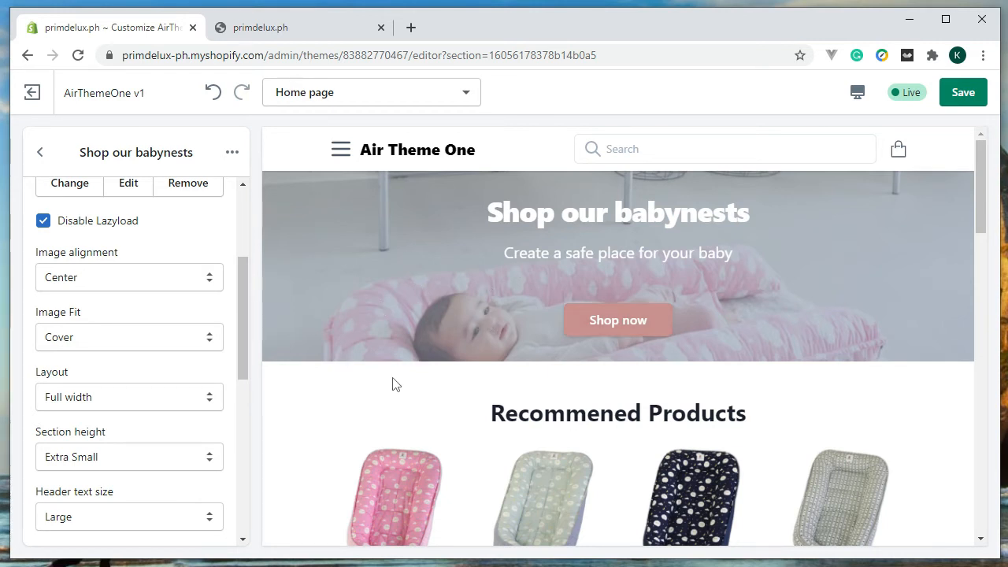
left_click(113, 279)
left_click(105, 314)
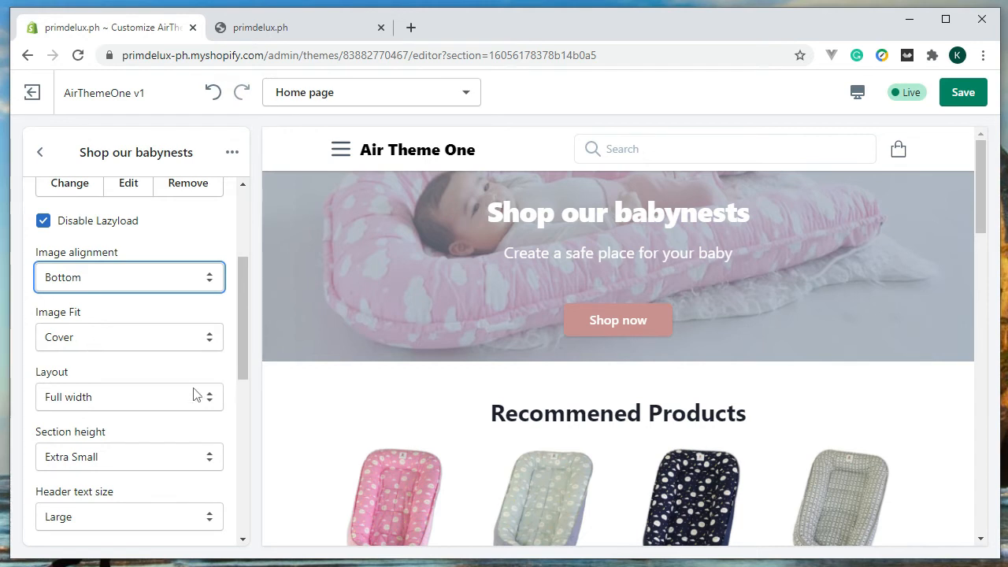
Try the Fixed width layout on the babynests section and return it to Full width.
left_click(69, 402)
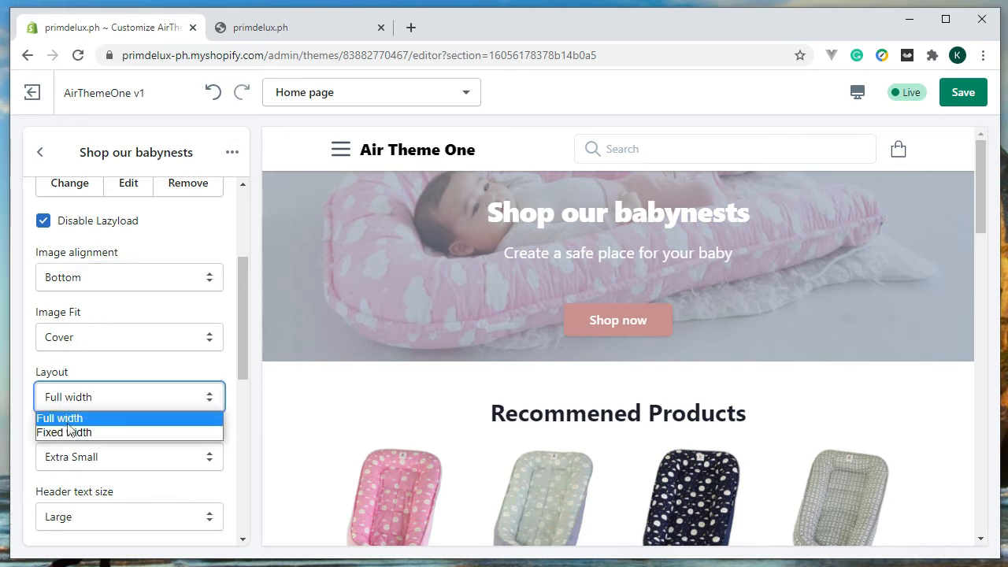
left_click(68, 432)
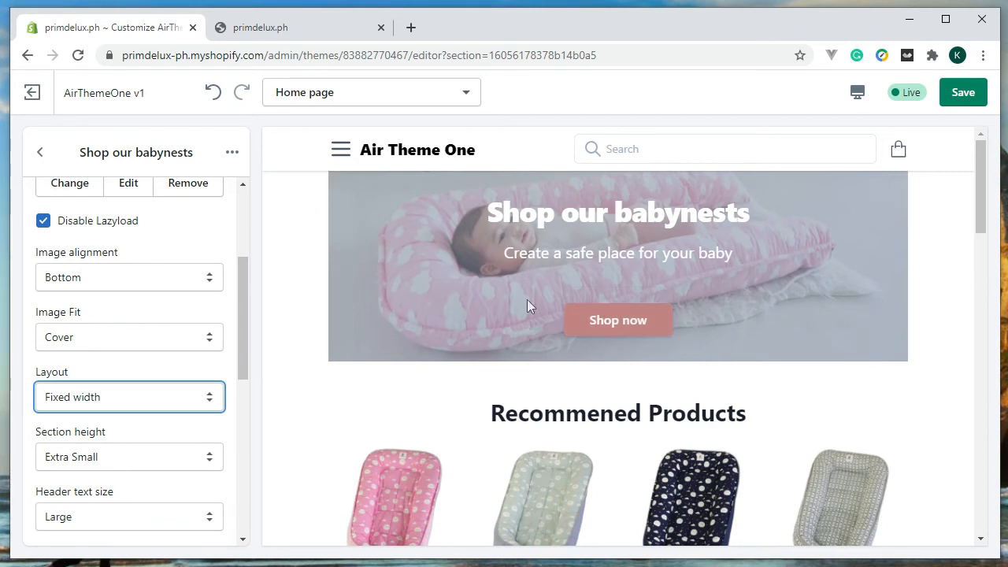
left_click(118, 398)
left_click(117, 419)
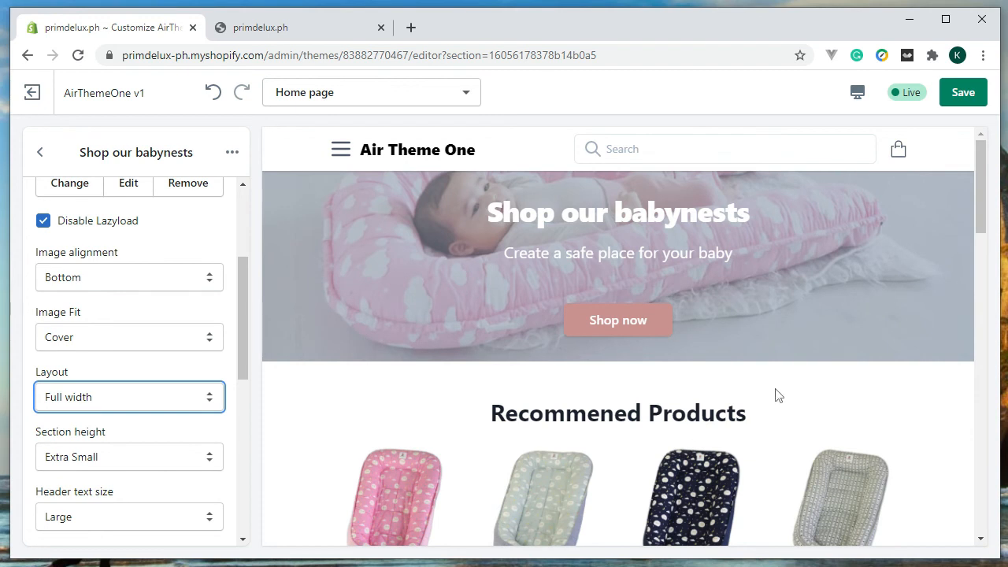
Preview the babynests section at Medium and Extra Extra Large height, and settle on a section height of Large.
scroll(89, 386, "down", 1)
left_click(82, 376)
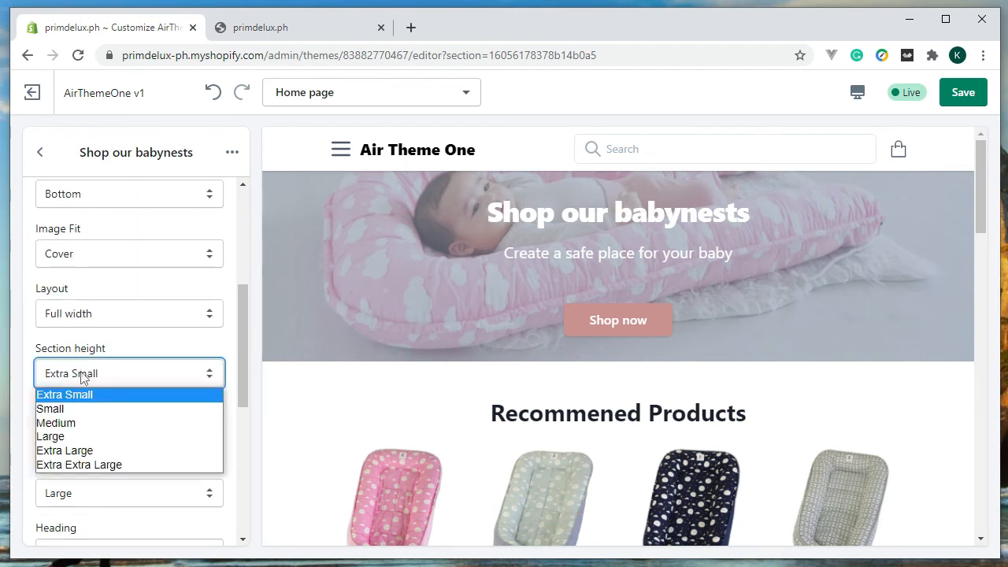
left_click(91, 421)
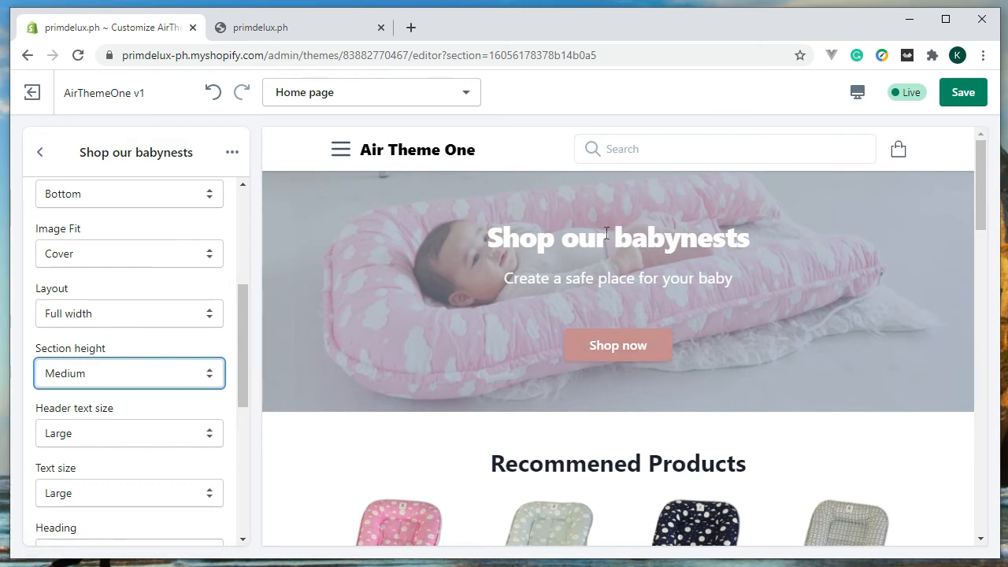
left_click(106, 371)
left_click(149, 465)
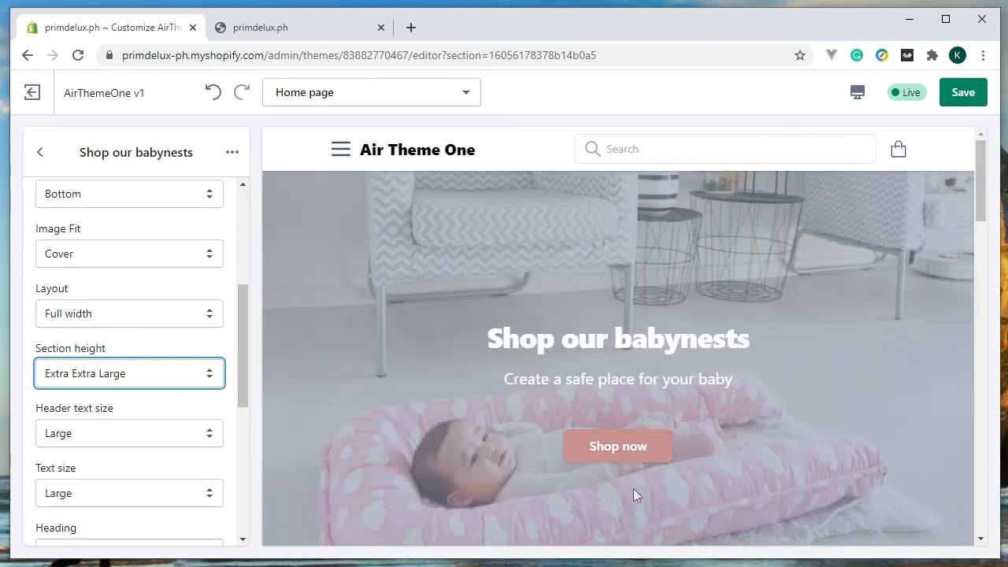
left_click(147, 376)
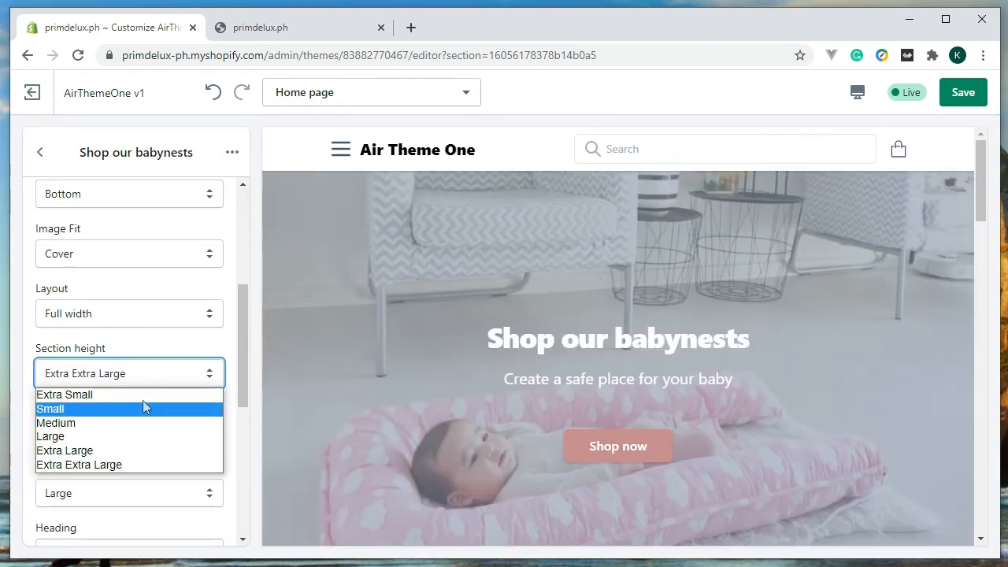
left_click(211, 434)
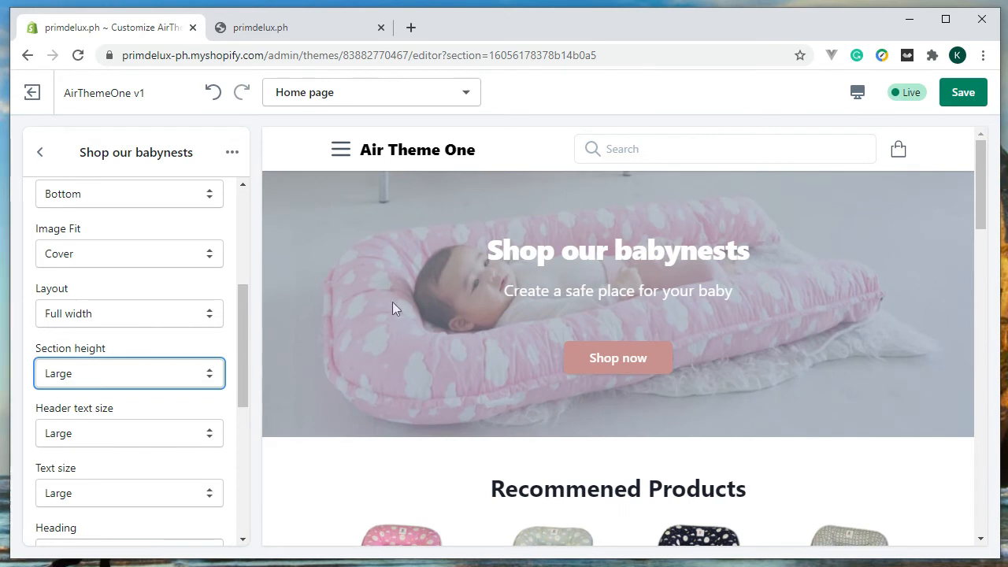
Review the section's text sizes, heading, text, button label and button link against the banner preview.
scroll(246, 364, "down", 2)
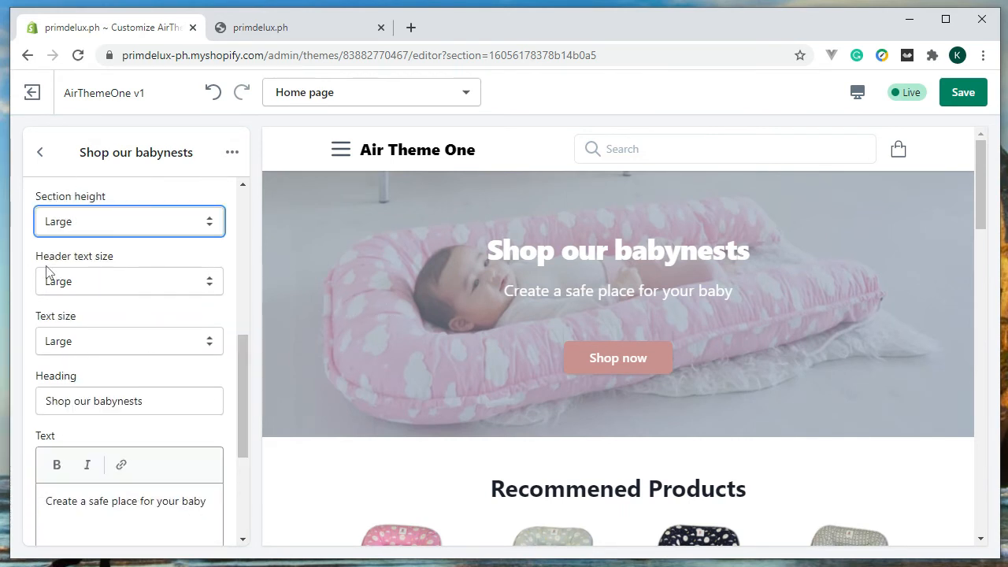
left_click_drag(488, 251, 525, 252)
left_click_drag(697, 250, 462, 250)
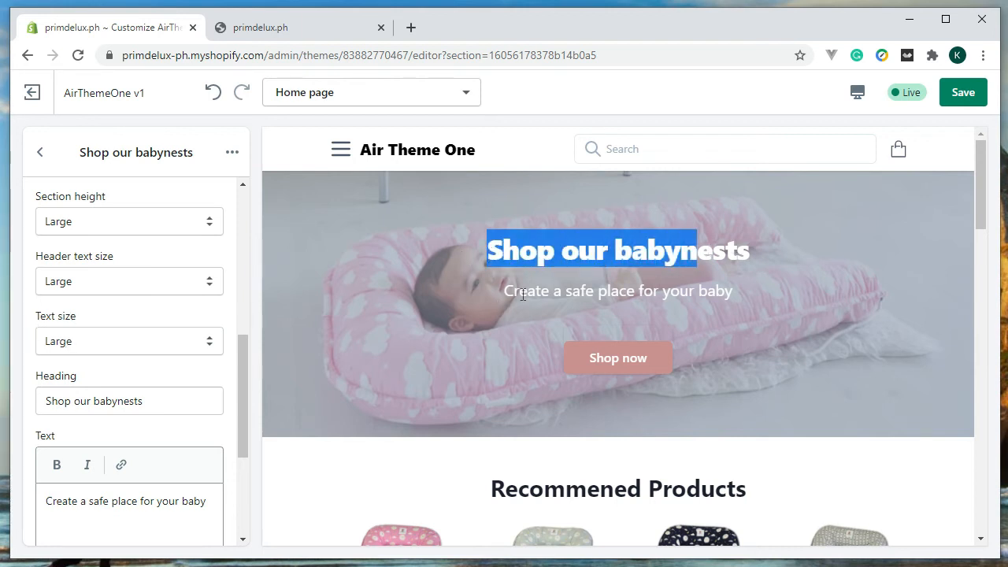
scroll(37, 288, "down", 2)
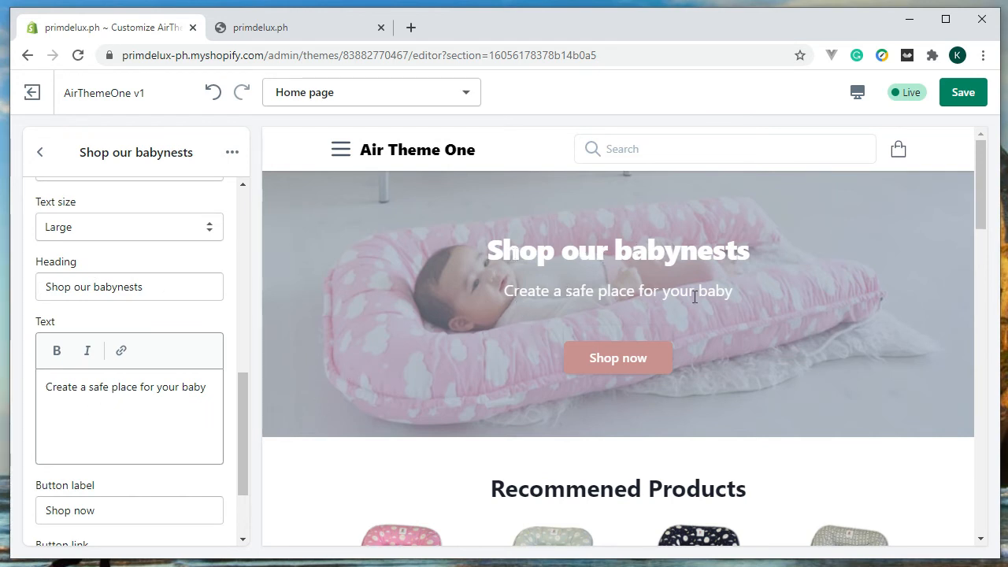
scroll(244, 445, "down", 3)
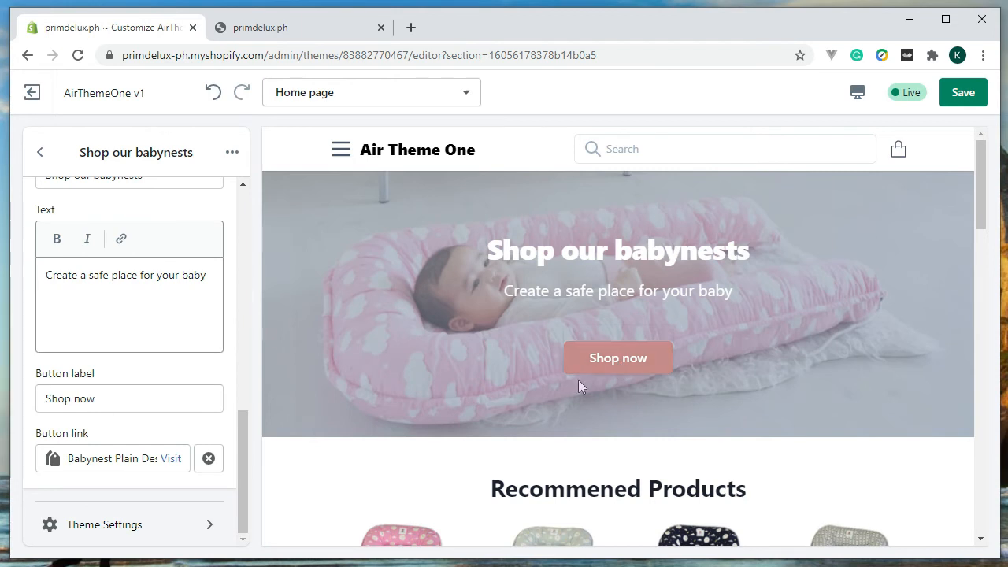
Clear the banner's button label to preview it without a button, and undo the deletion.
left_click_drag(45, 398, 121, 395)
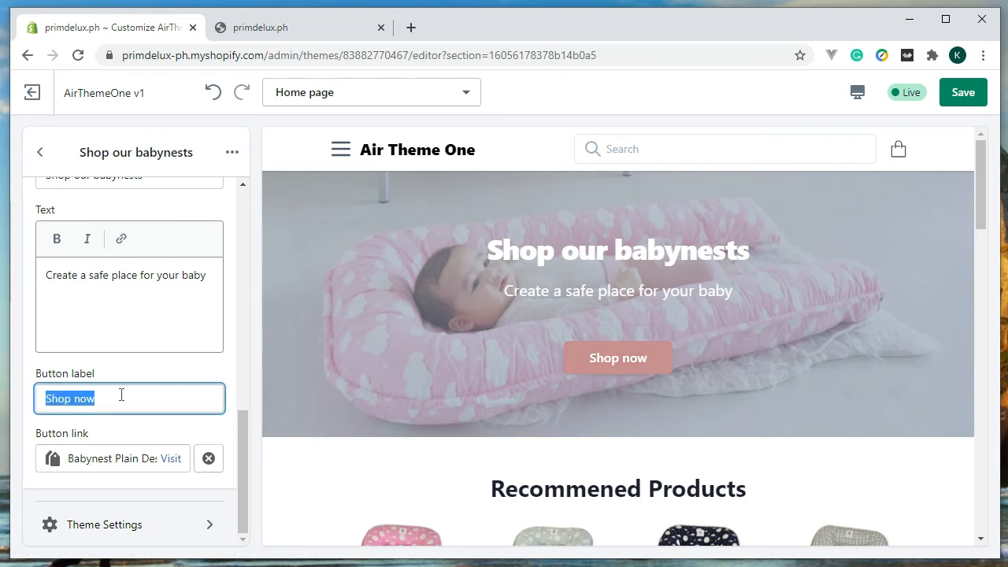
key("BackSpace")
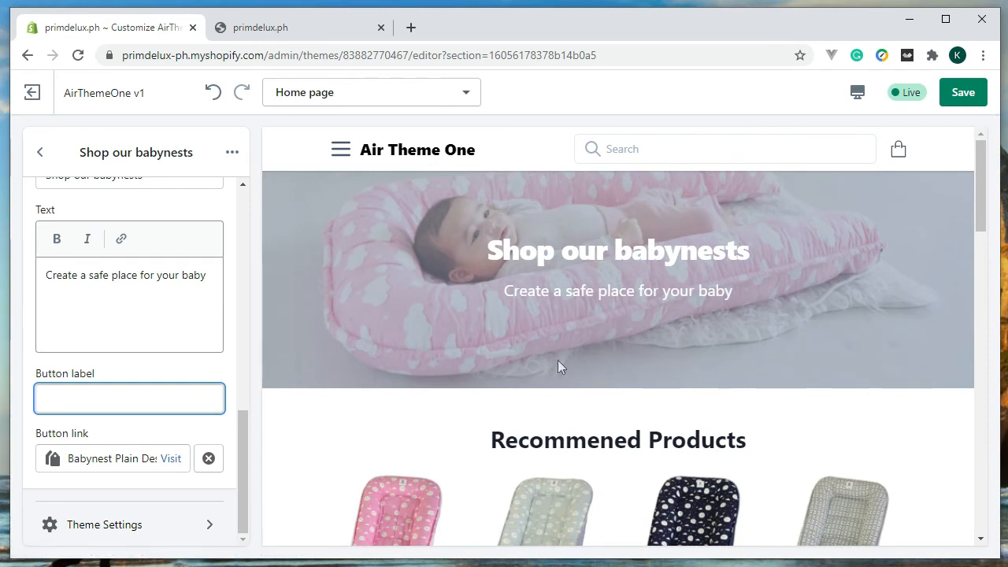
key("ctrl+z")
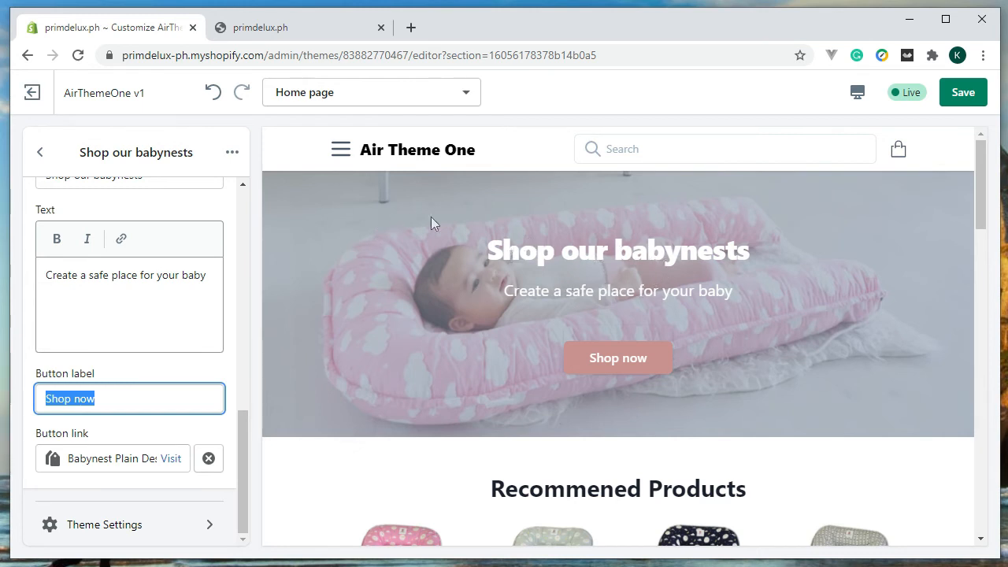
Leave the section's settings and open the theme-wide color settings at the image overlay text, background and opacity options.
left_click_drag(244, 476, 200, 274)
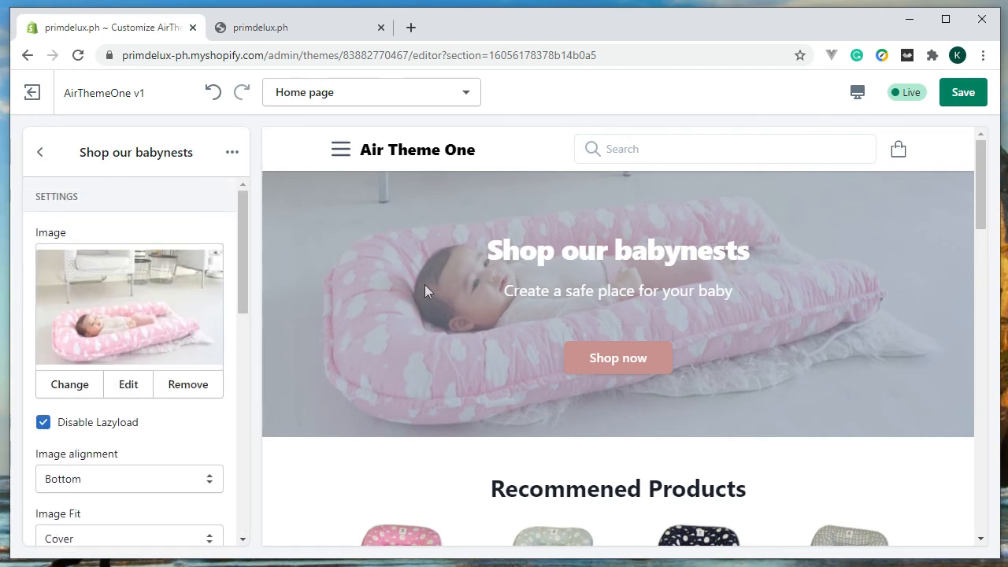
left_click(42, 158)
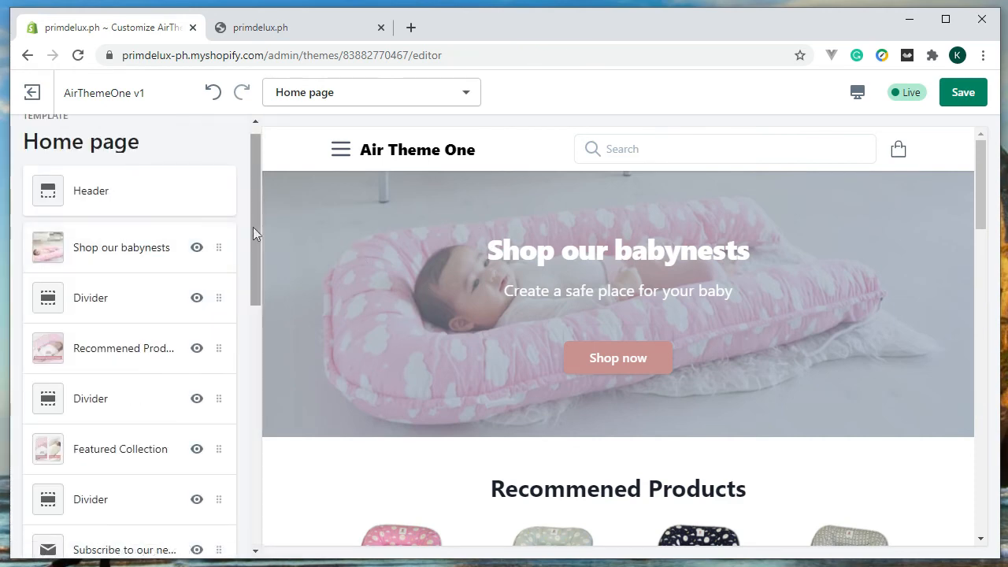
left_click_drag(253, 226, 252, 427)
scroll(189, 455, "down", 1)
left_click(102, 549)
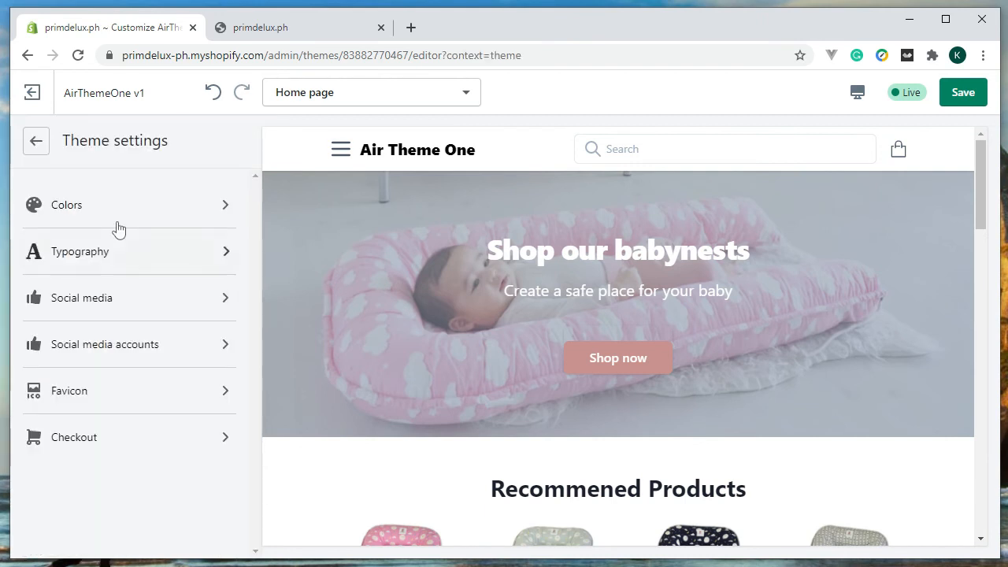
left_click(102, 218)
left_click_drag(256, 250, 246, 407)
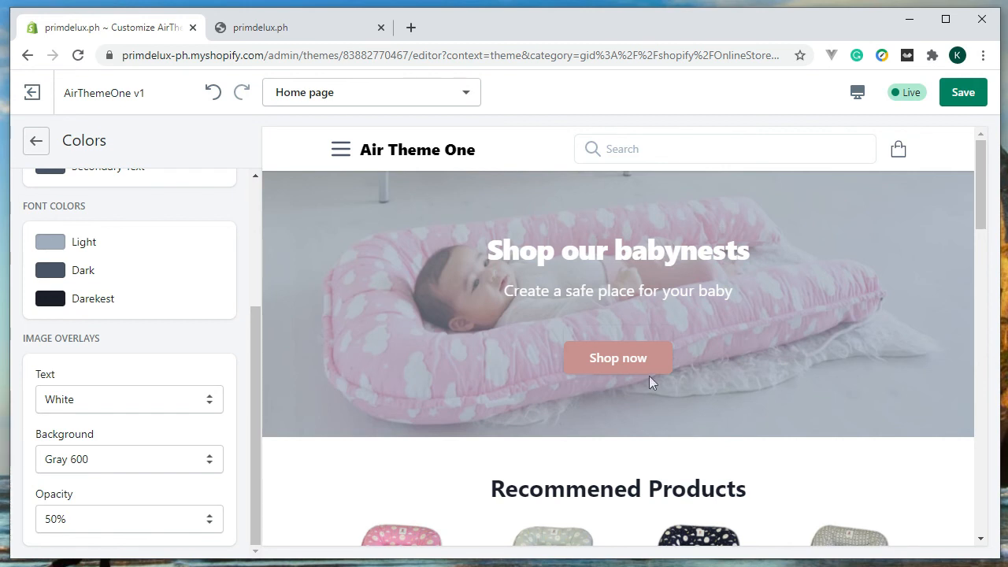
Review the available text and background color choices for image overlays, keeping the current selections.
left_click(69, 402)
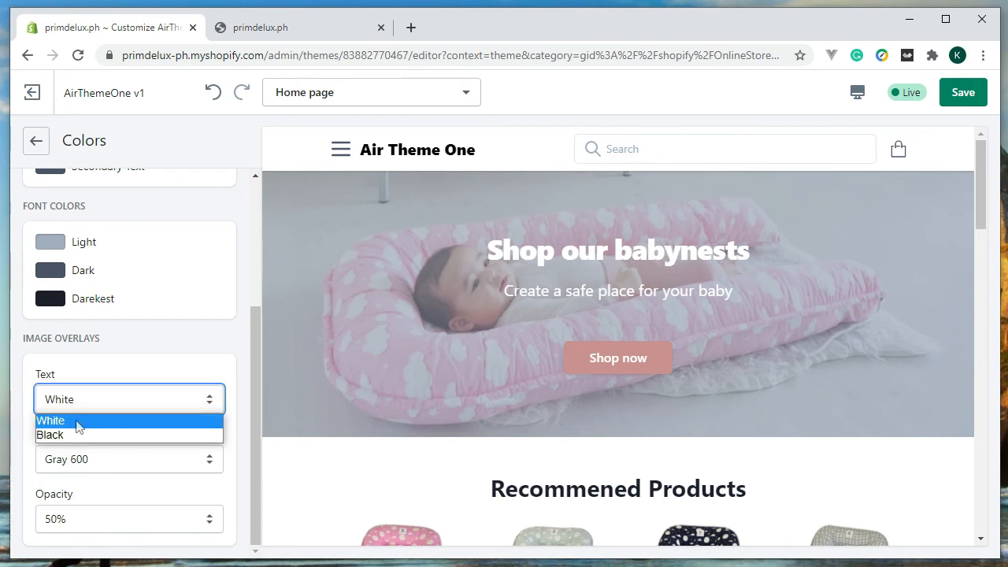
left_click(113, 394)
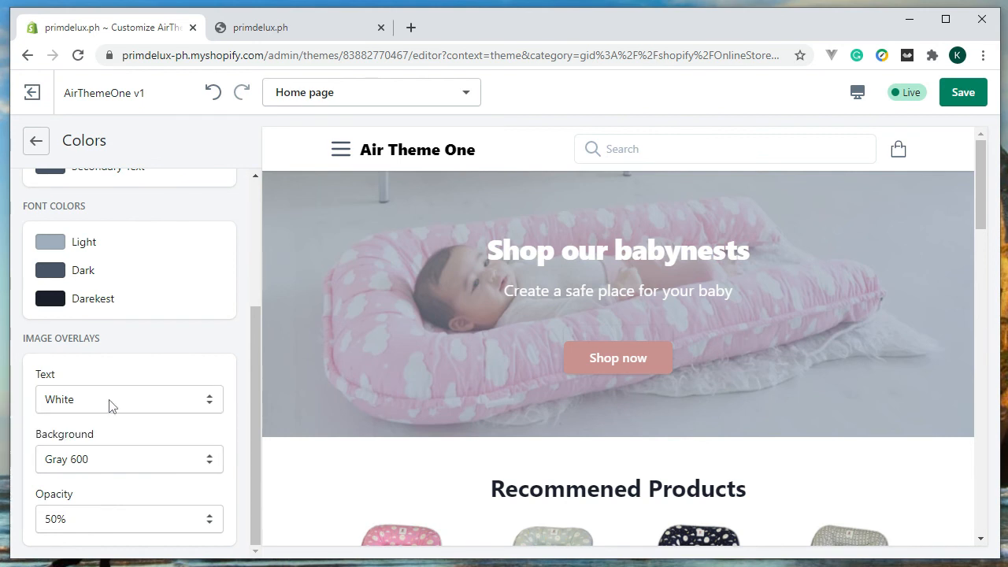
left_click(54, 467)
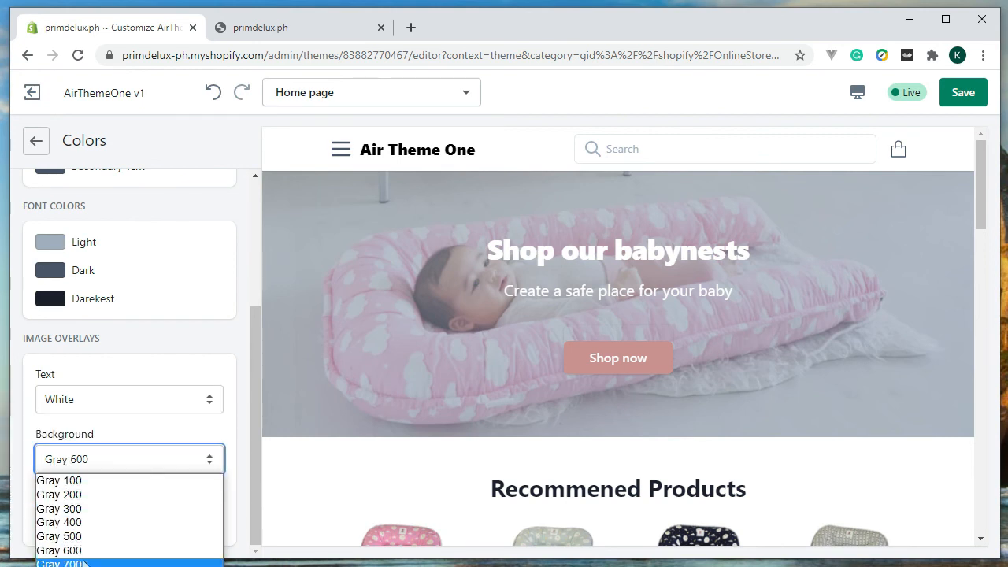
left_click(107, 457)
Preview the image overlay at 100% opacity and set its background color to Gray 900.
left_click(101, 519)
left_click(51, 540)
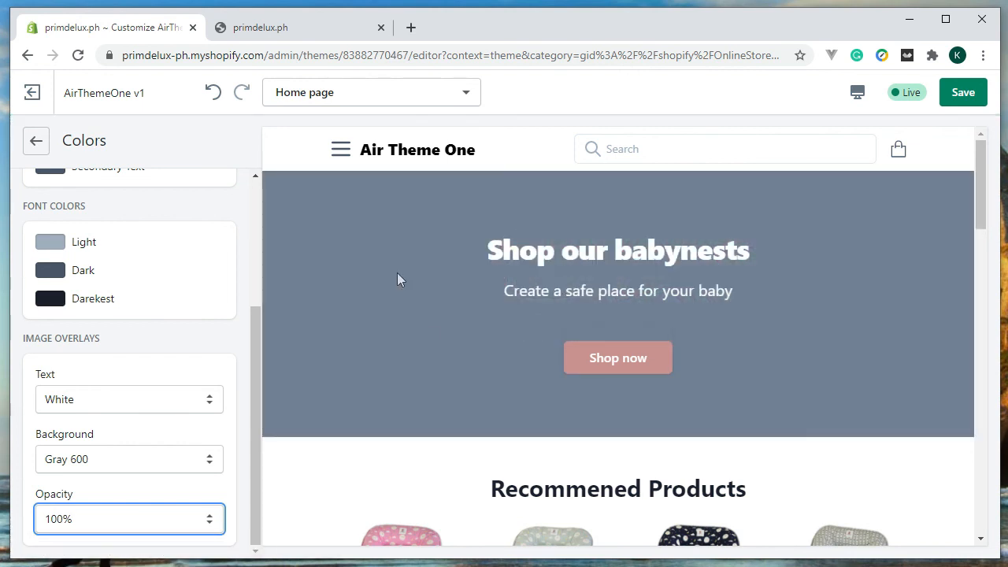
left_click(106, 459)
key("Down")
key("Down")
key("Down")
key("Return")
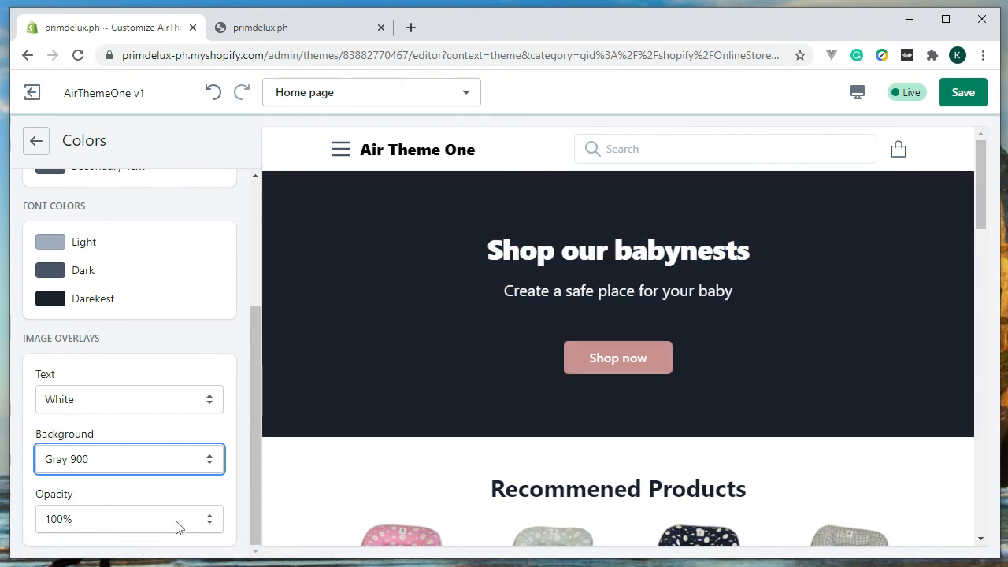
Preview the image overlay at 75% and 50% opacity, settle on 25%, and save the theme changes.
left_click(176, 522)
left_click(174, 554)
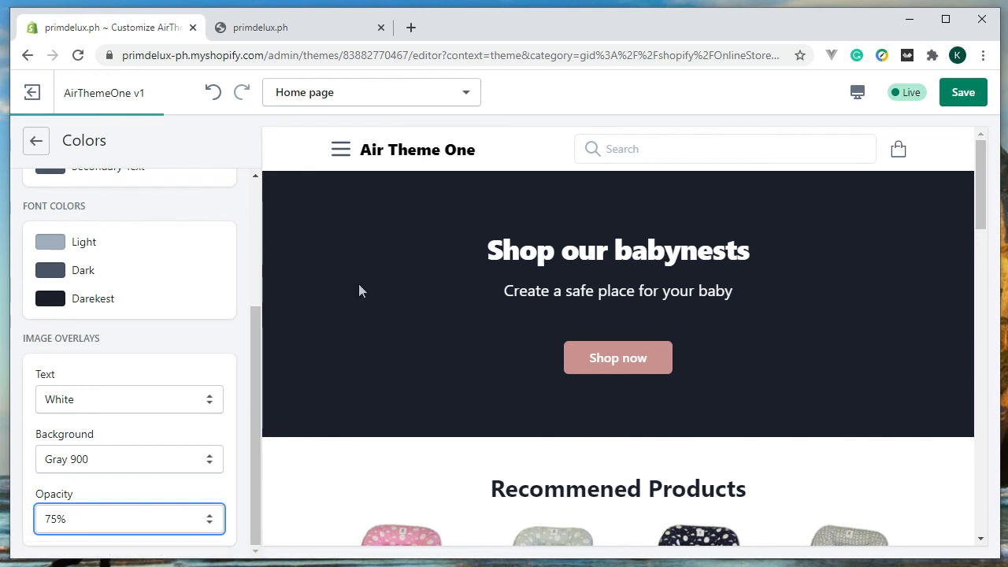
left_click(104, 520)
left_click(107, 562)
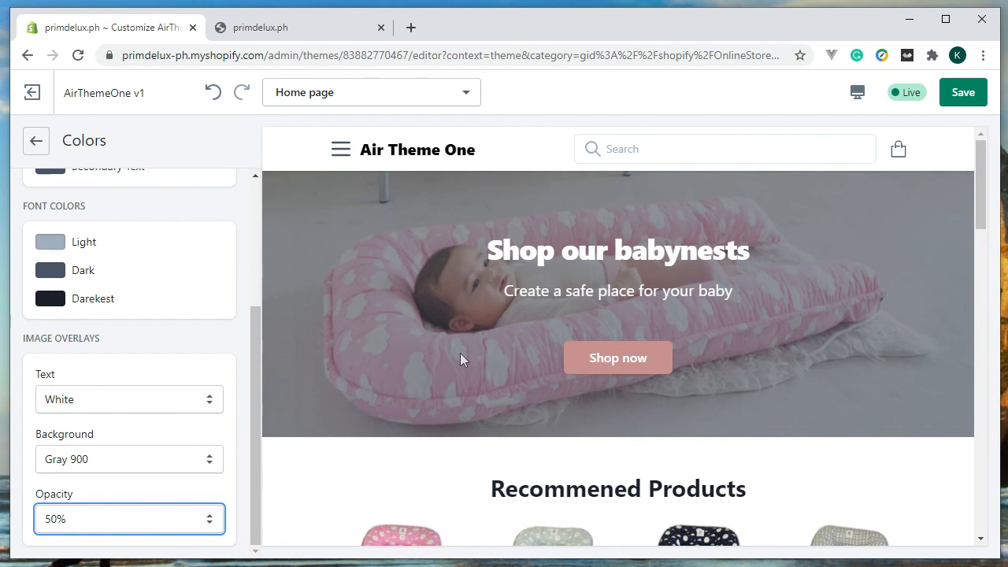
left_click(212, 520)
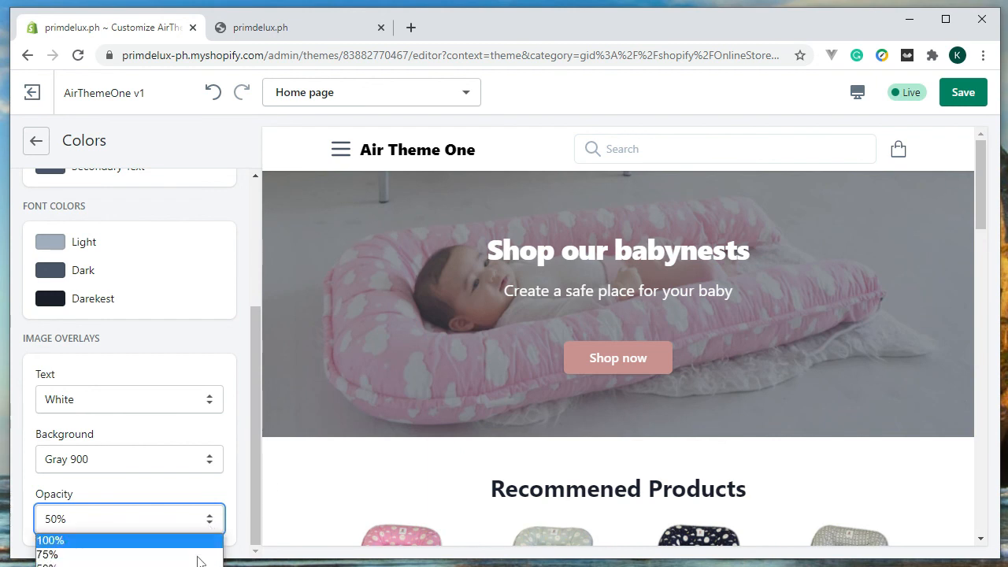
left_click(208, 566)
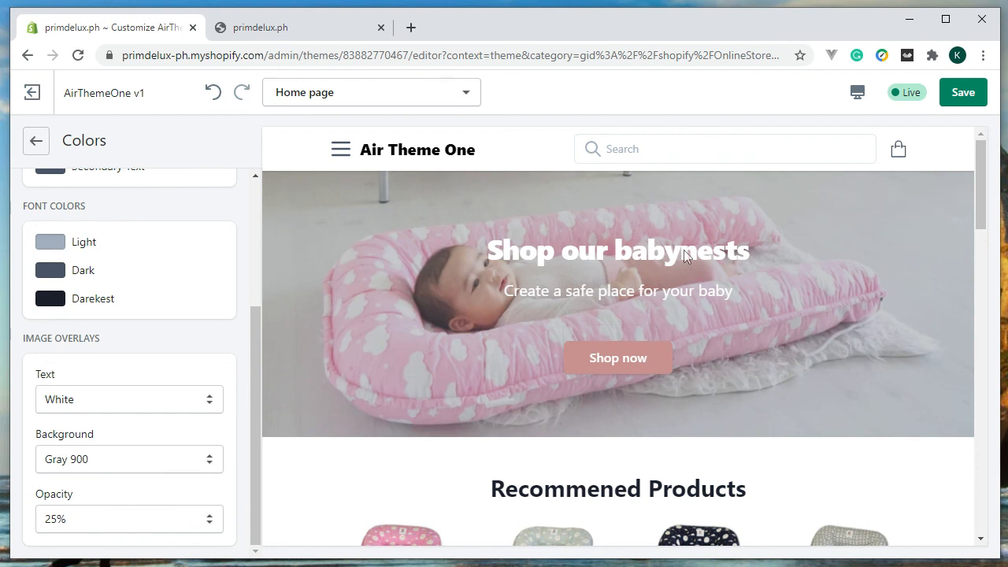
left_click(955, 97)
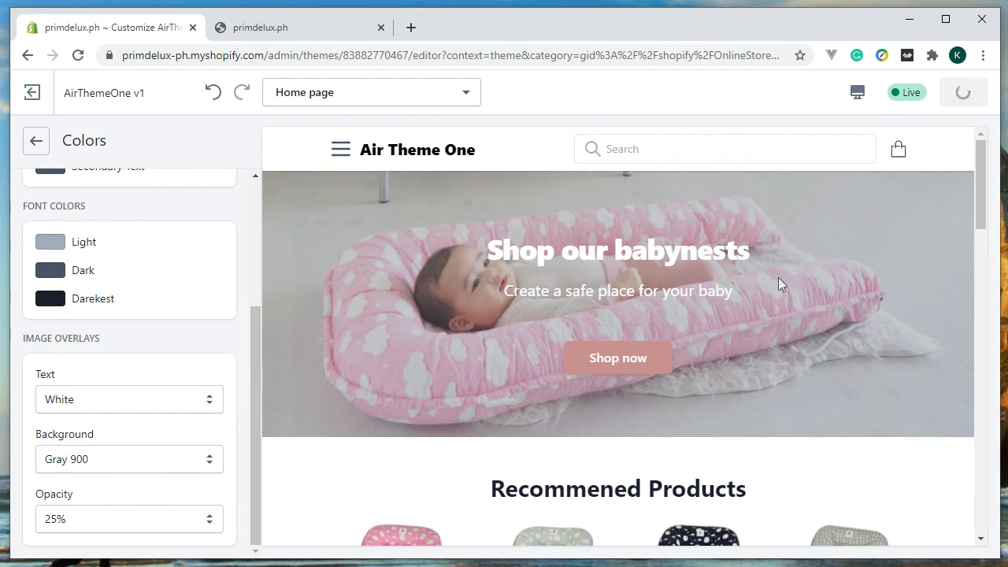